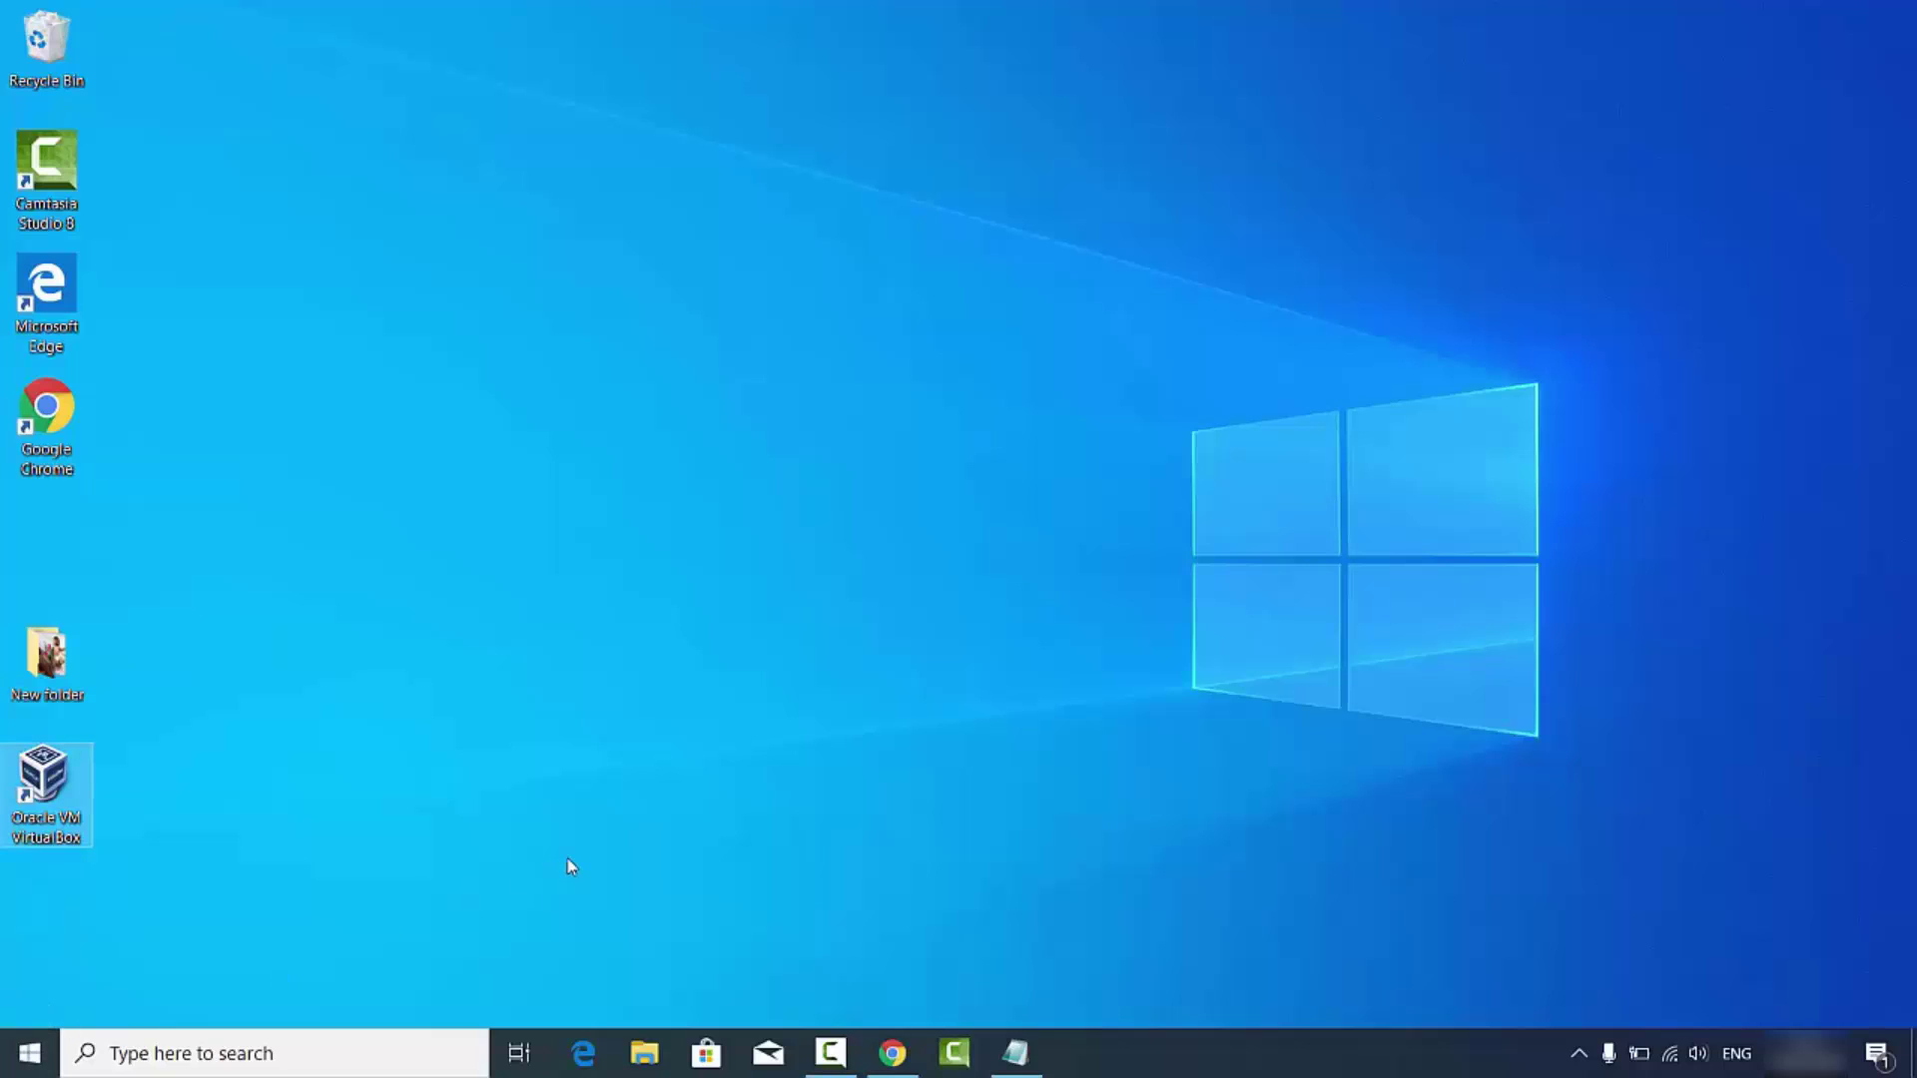
Step: Search Windows for CMD and launch Command Prompt with Run as administrator
click(262, 1055)
text(C)
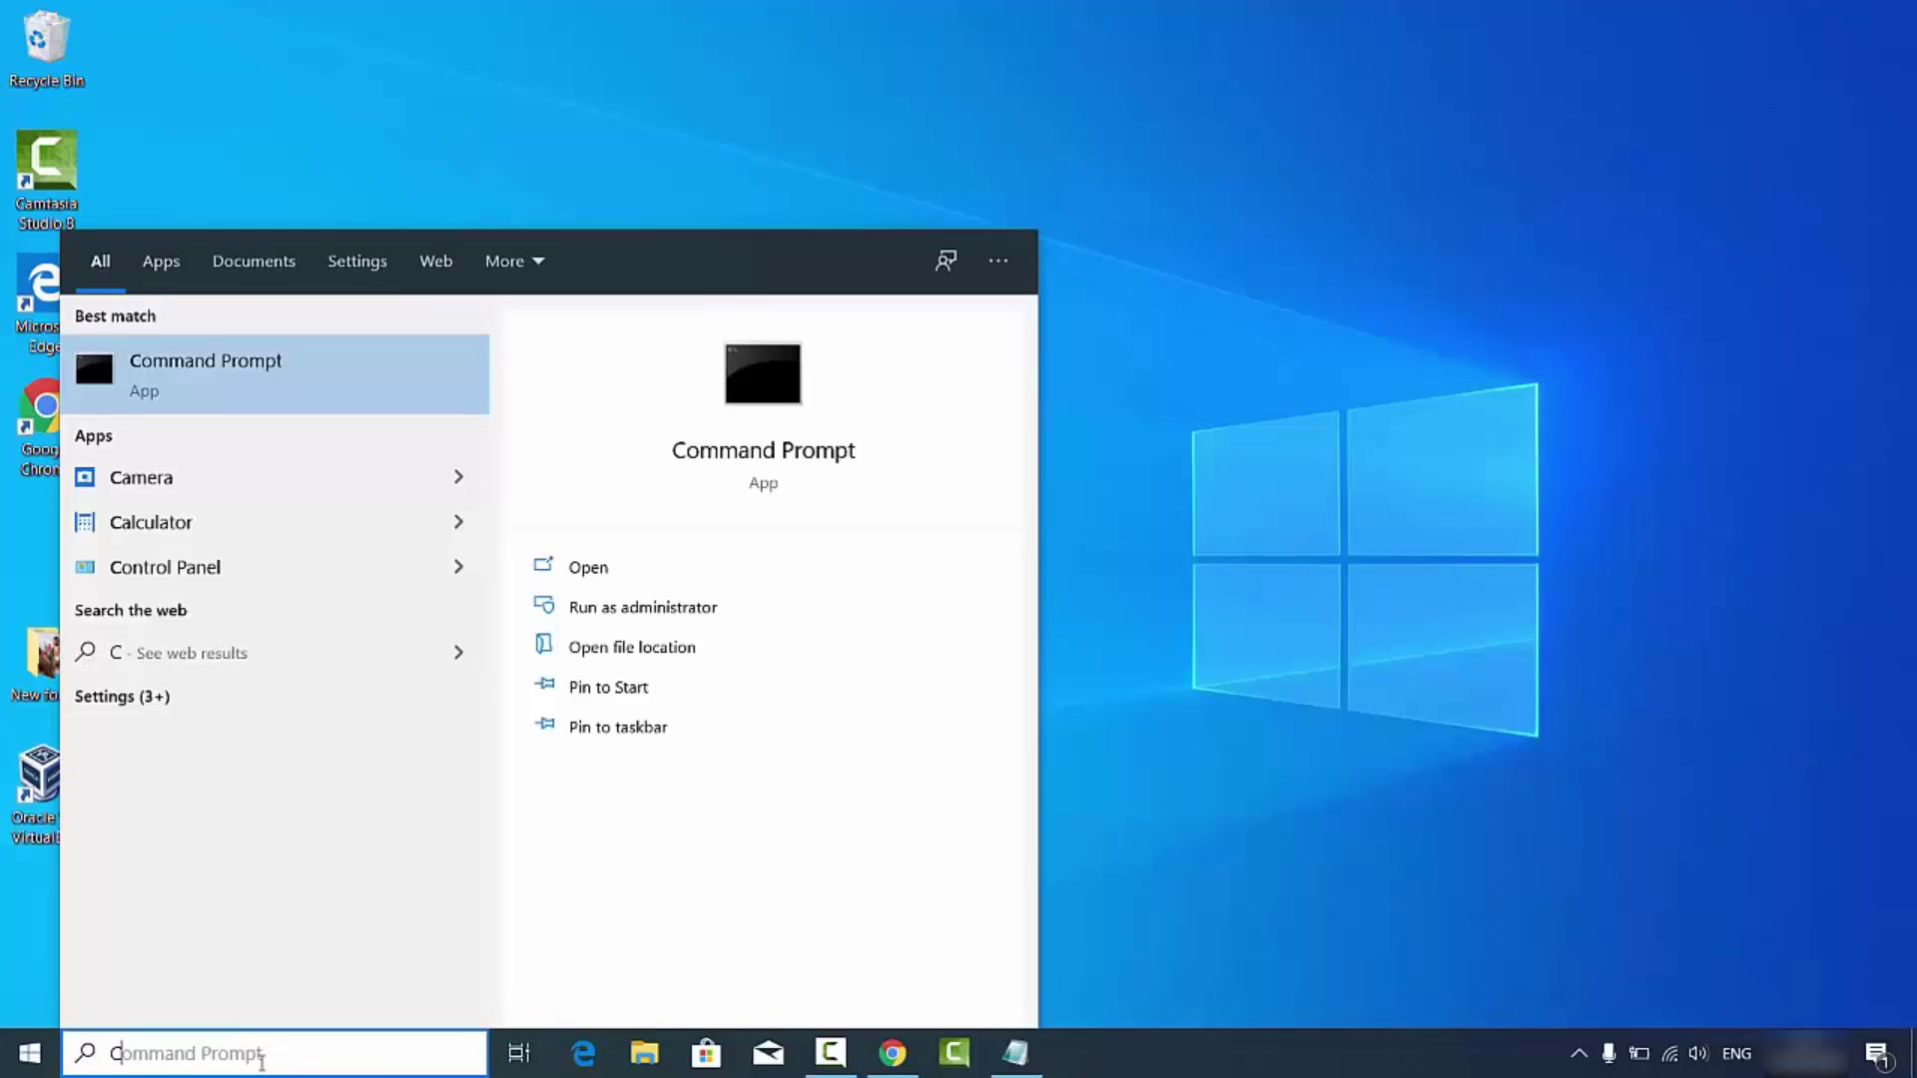
text(MD)
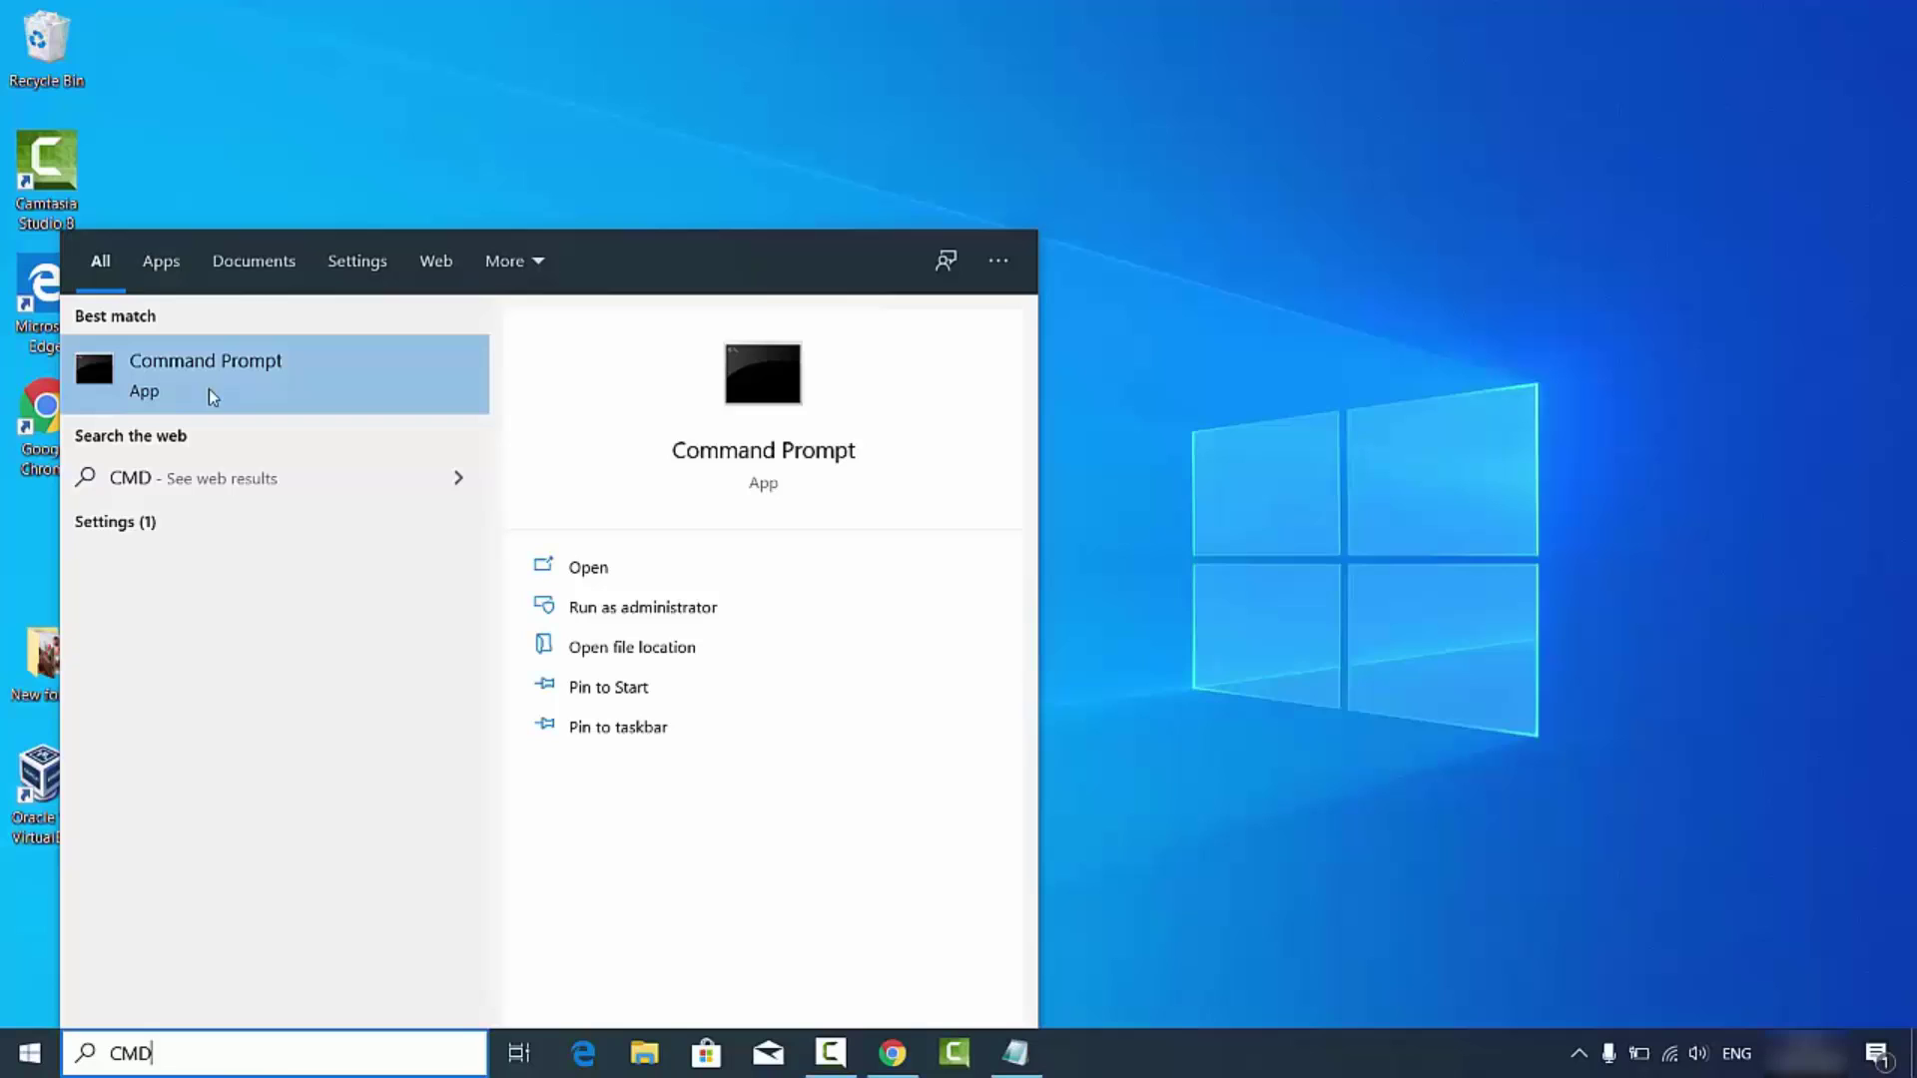
right_click(213, 391)
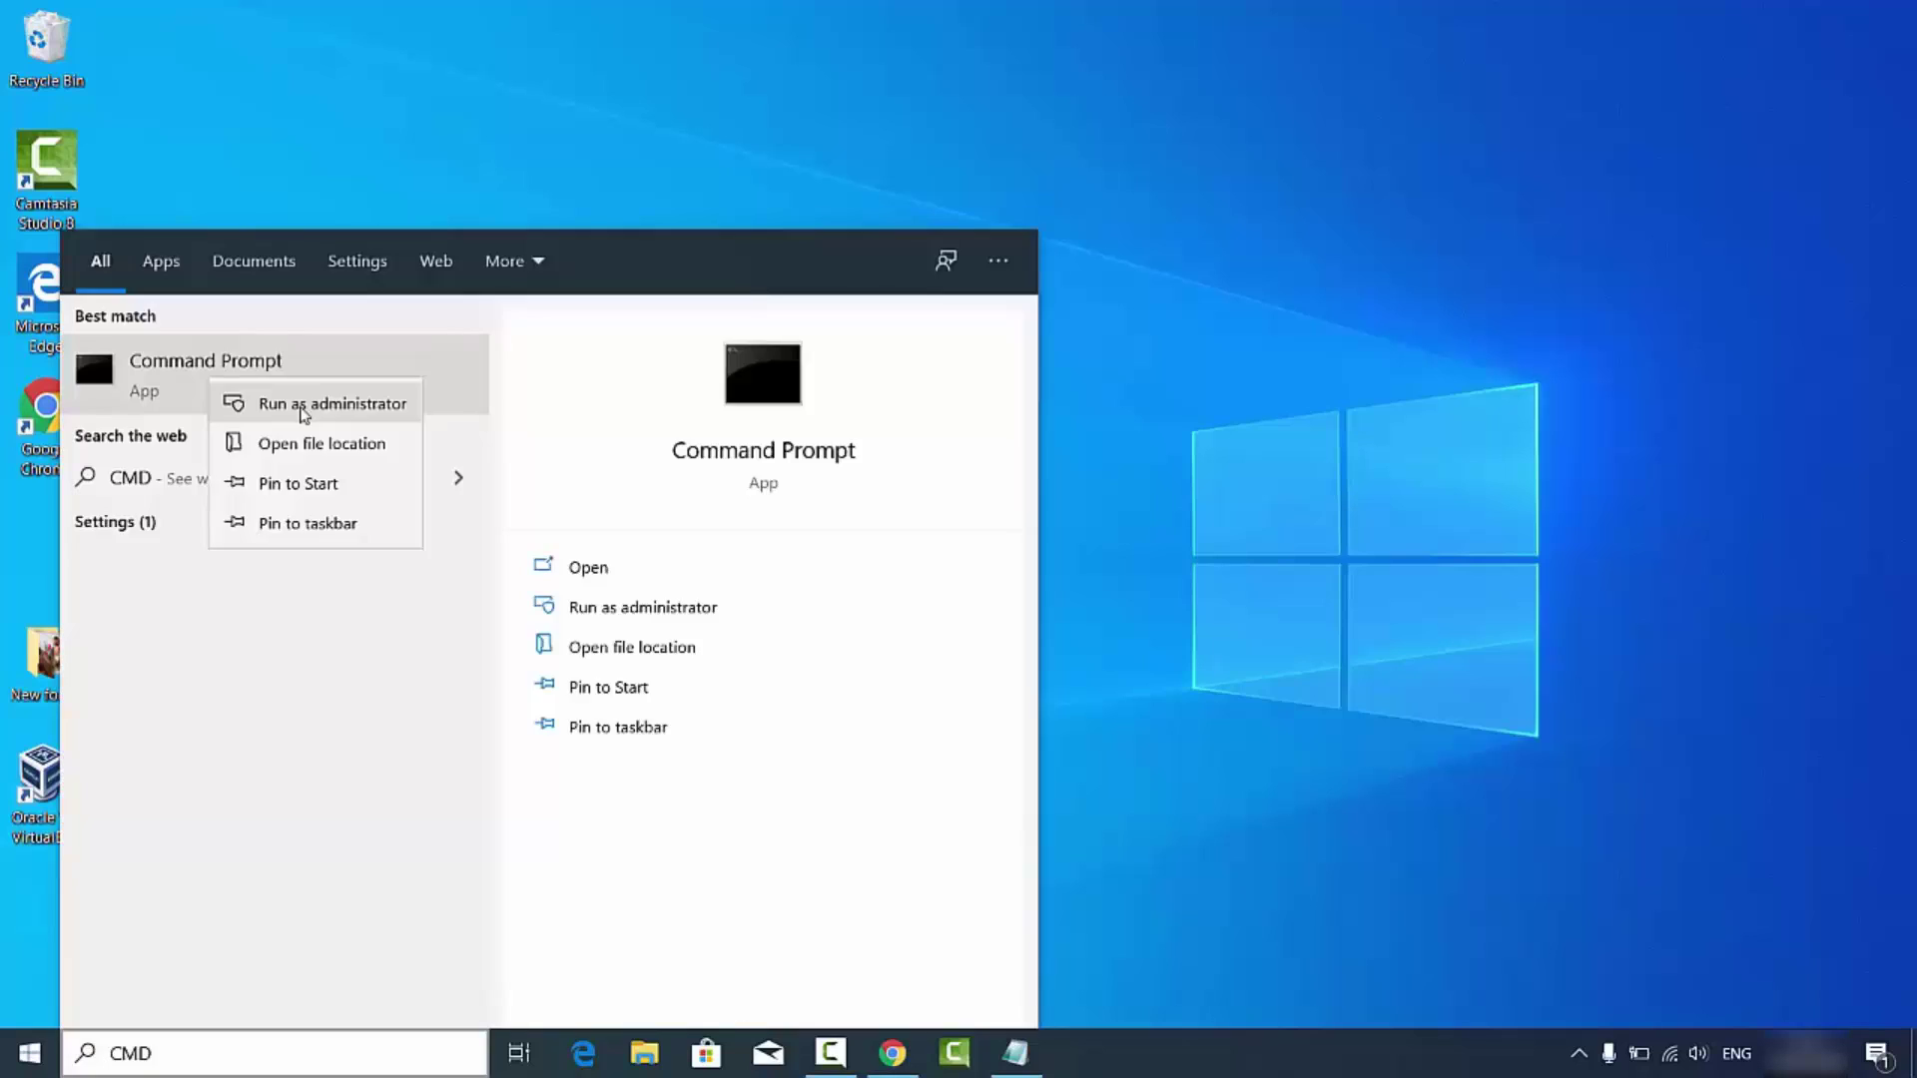
click(303, 415)
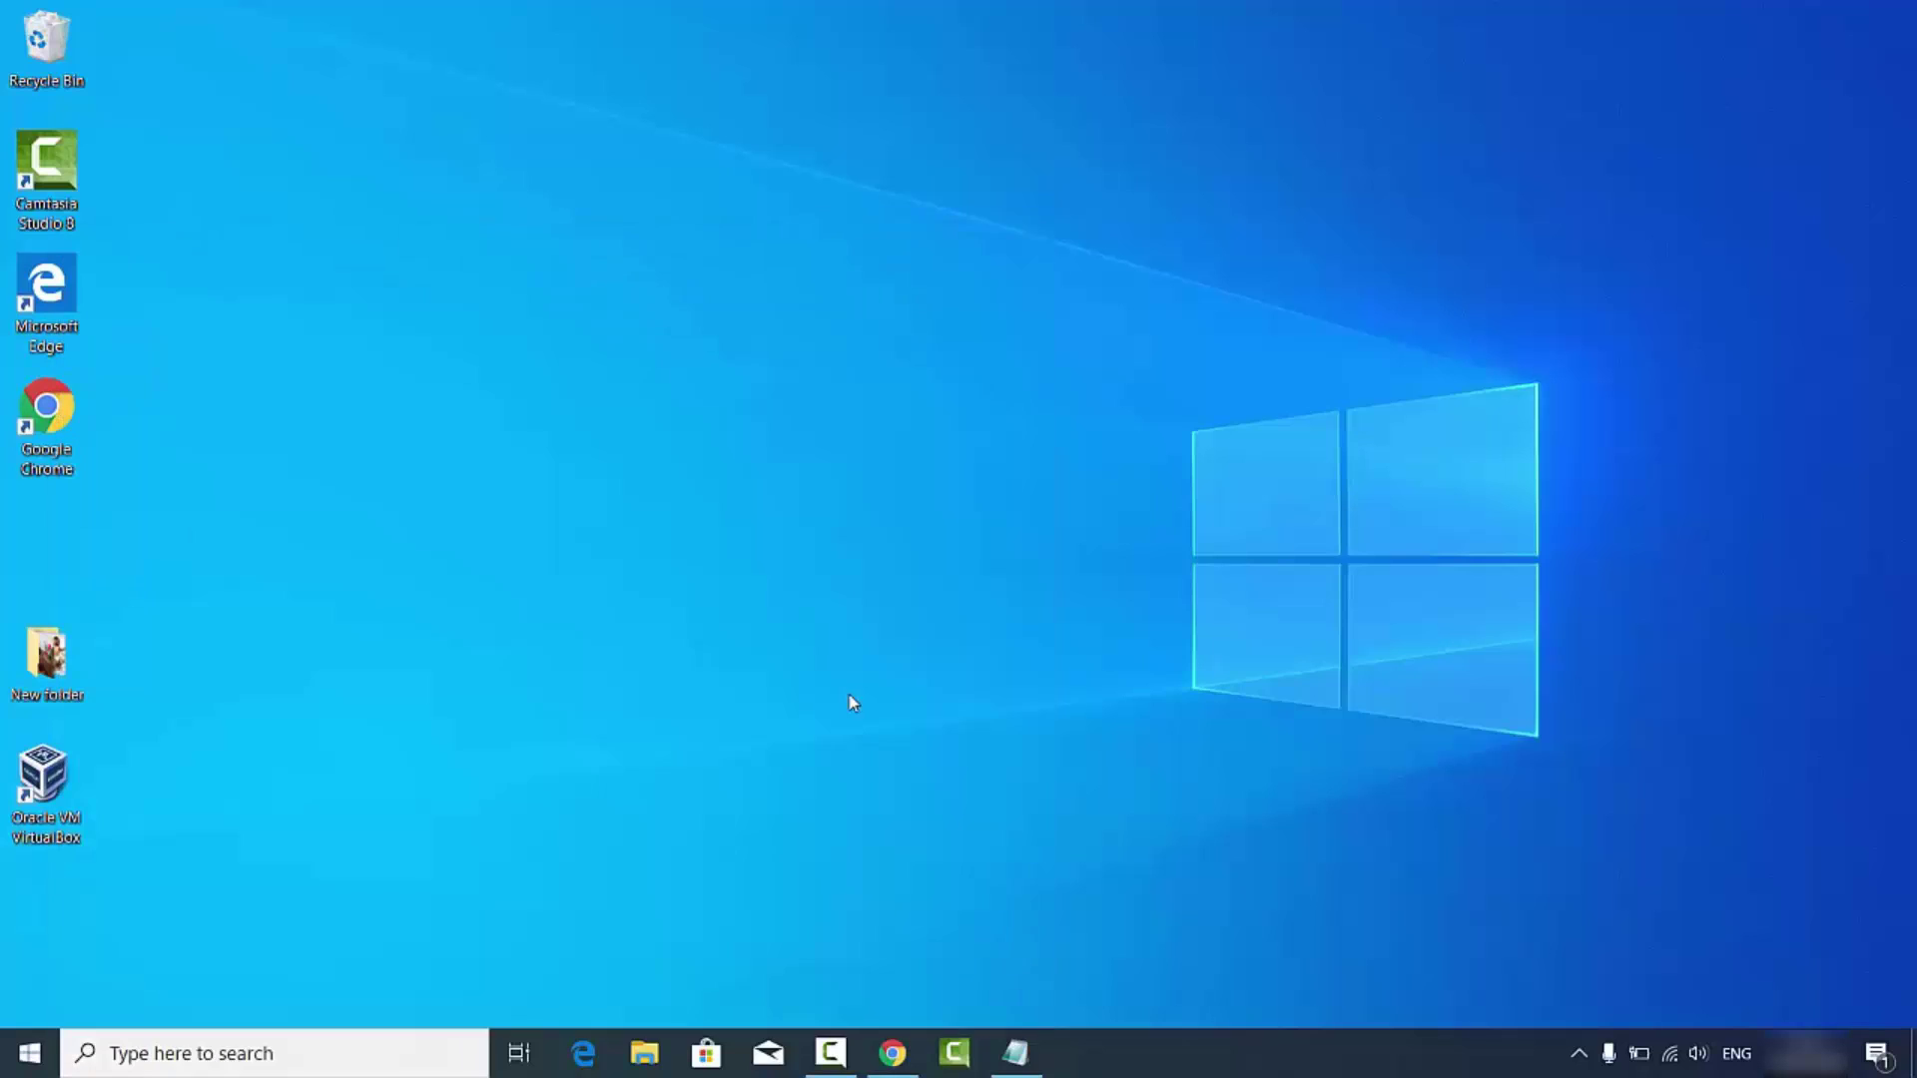
Step: Copy 'bcdedit /set hypervisorlaunchtype off' from Notepad onto the administrator Command Prompt line
drag(976, 214, 757, 64)
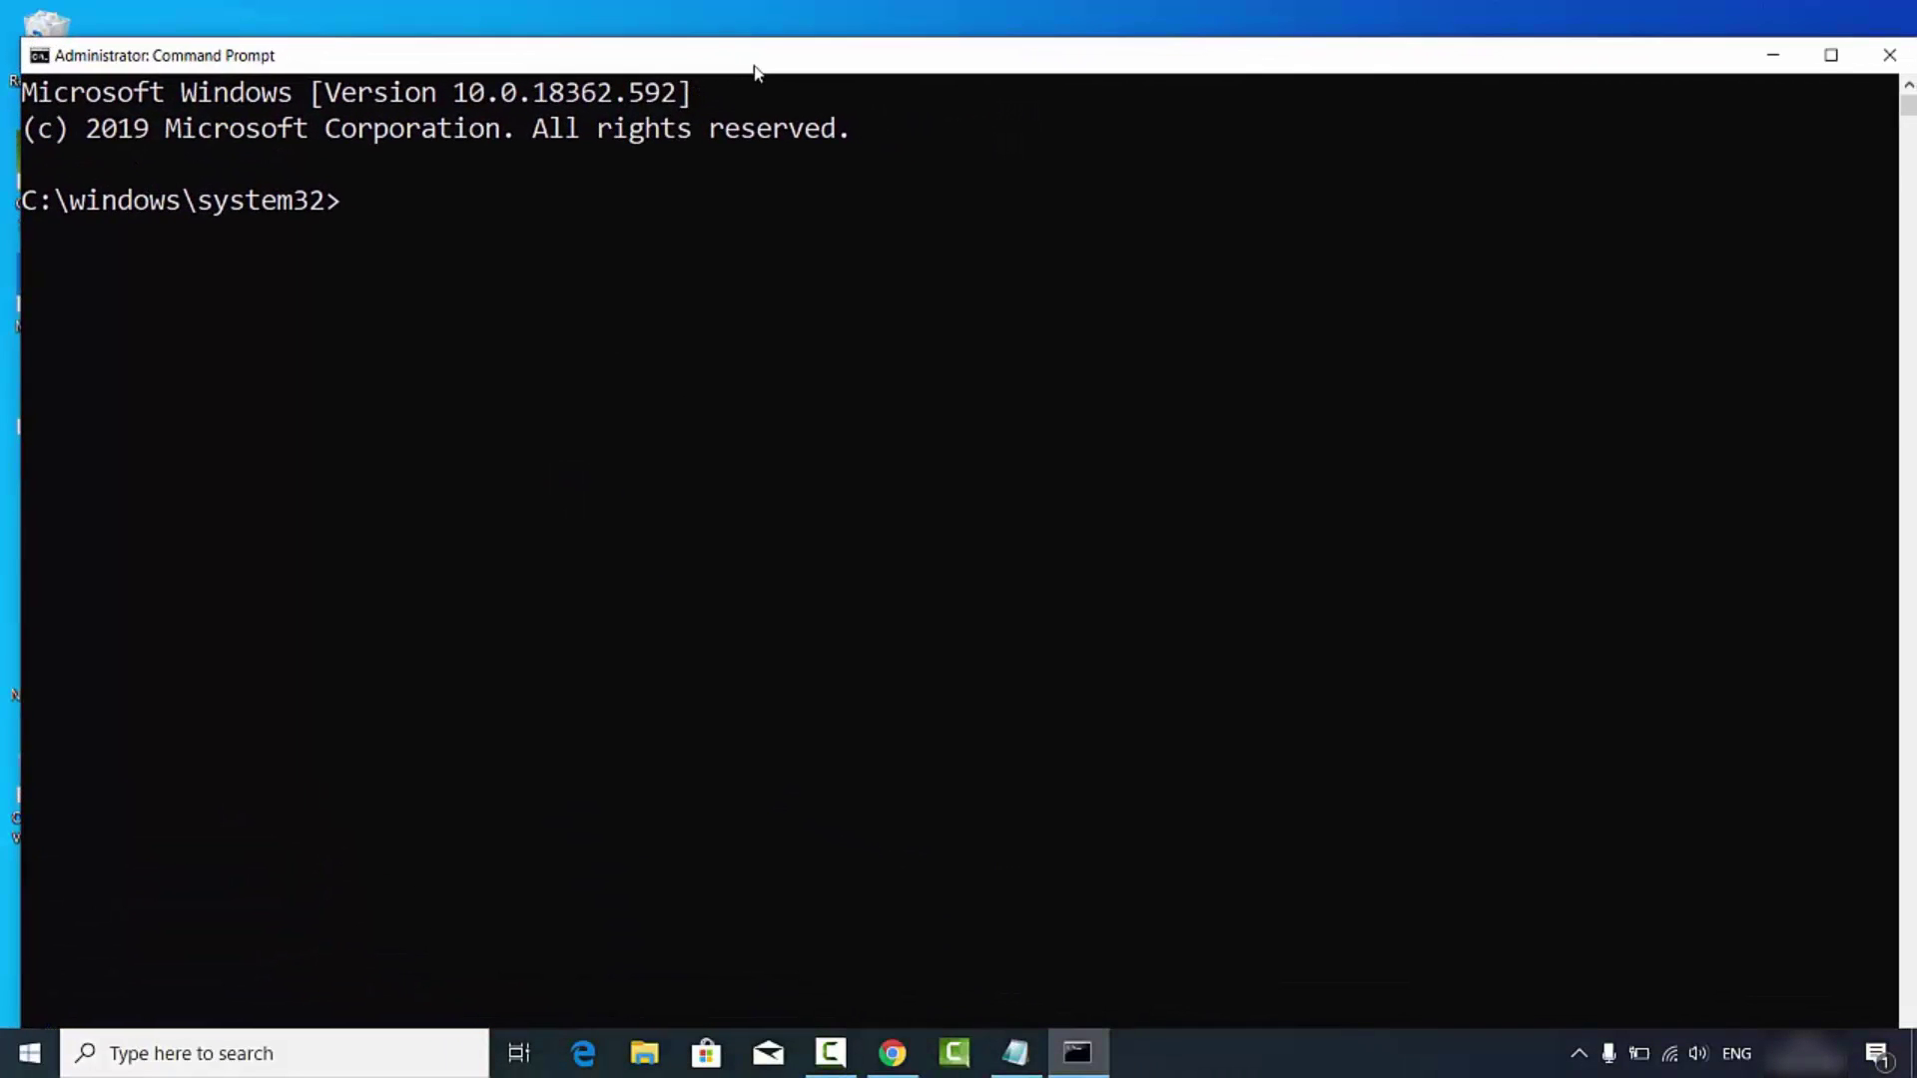
click(1015, 1053)
click(1355, 224)
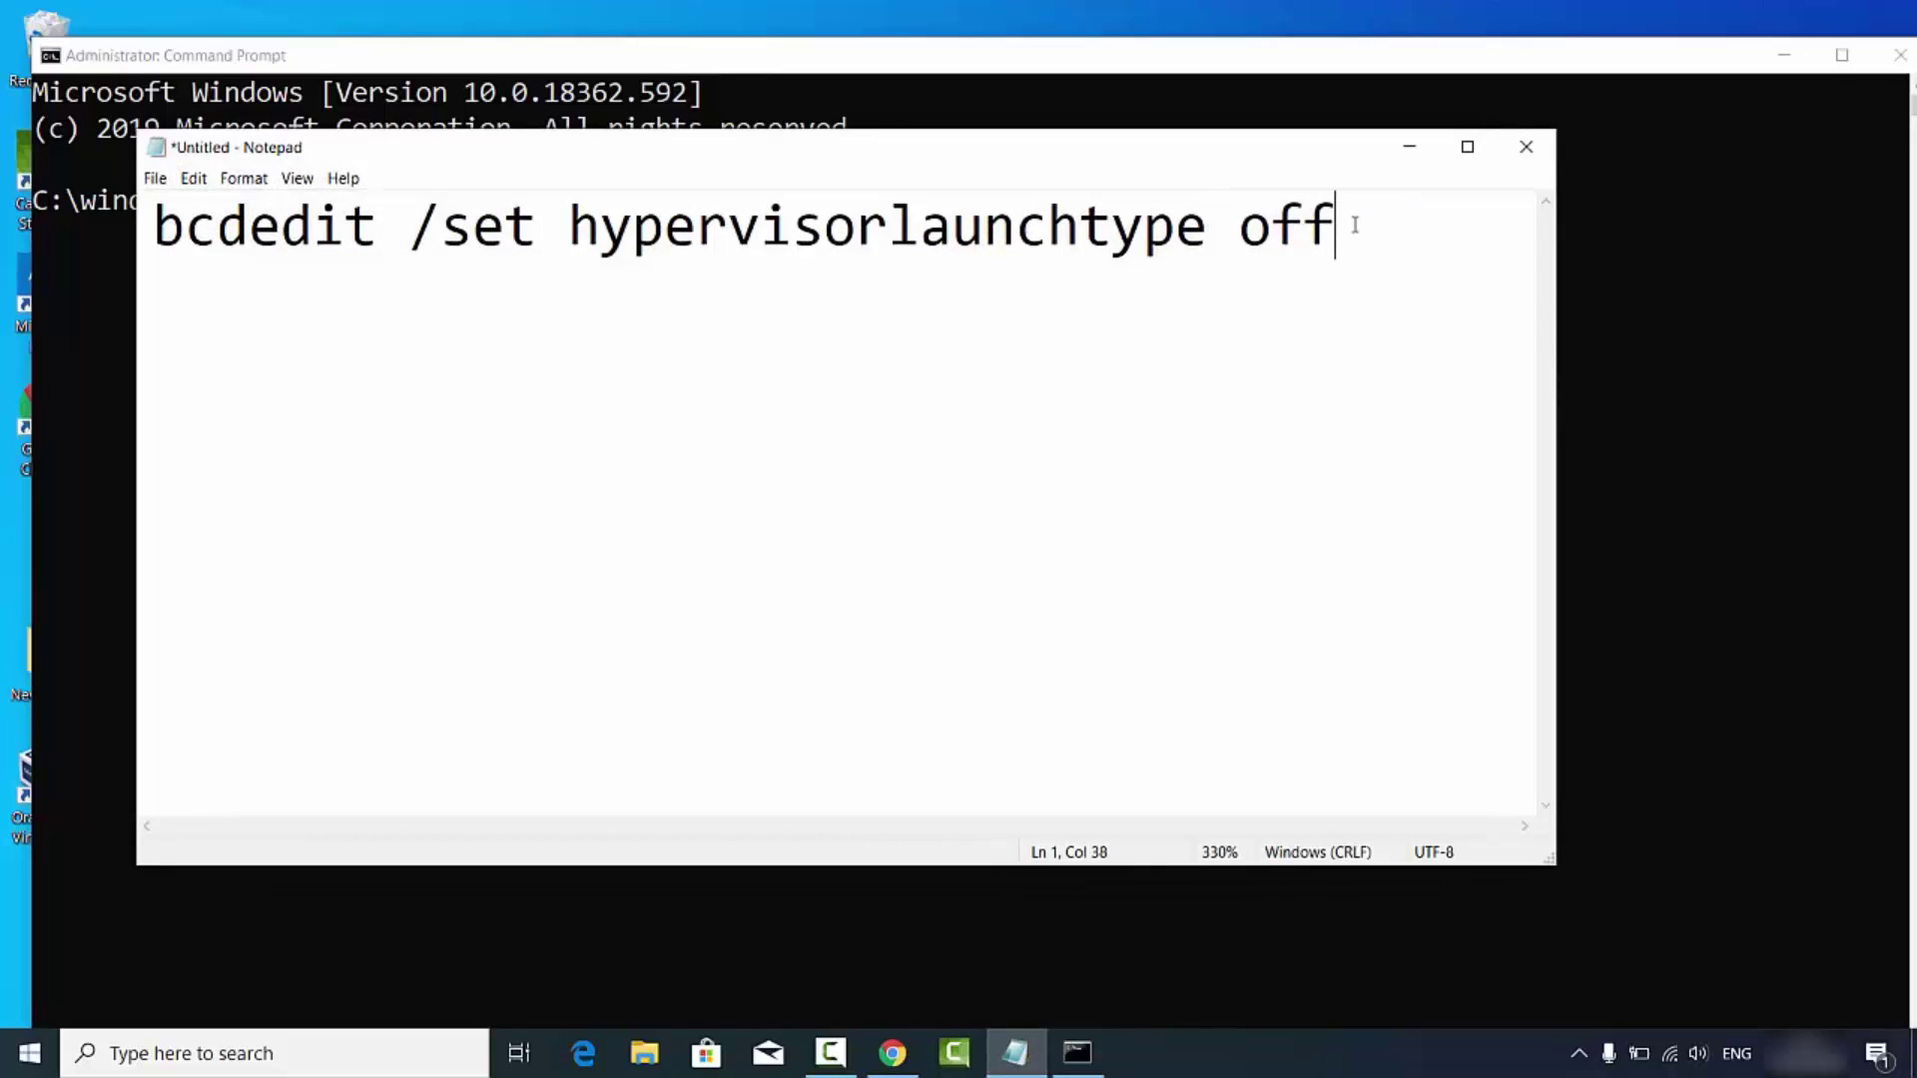
drag(1354, 226, 146, 245)
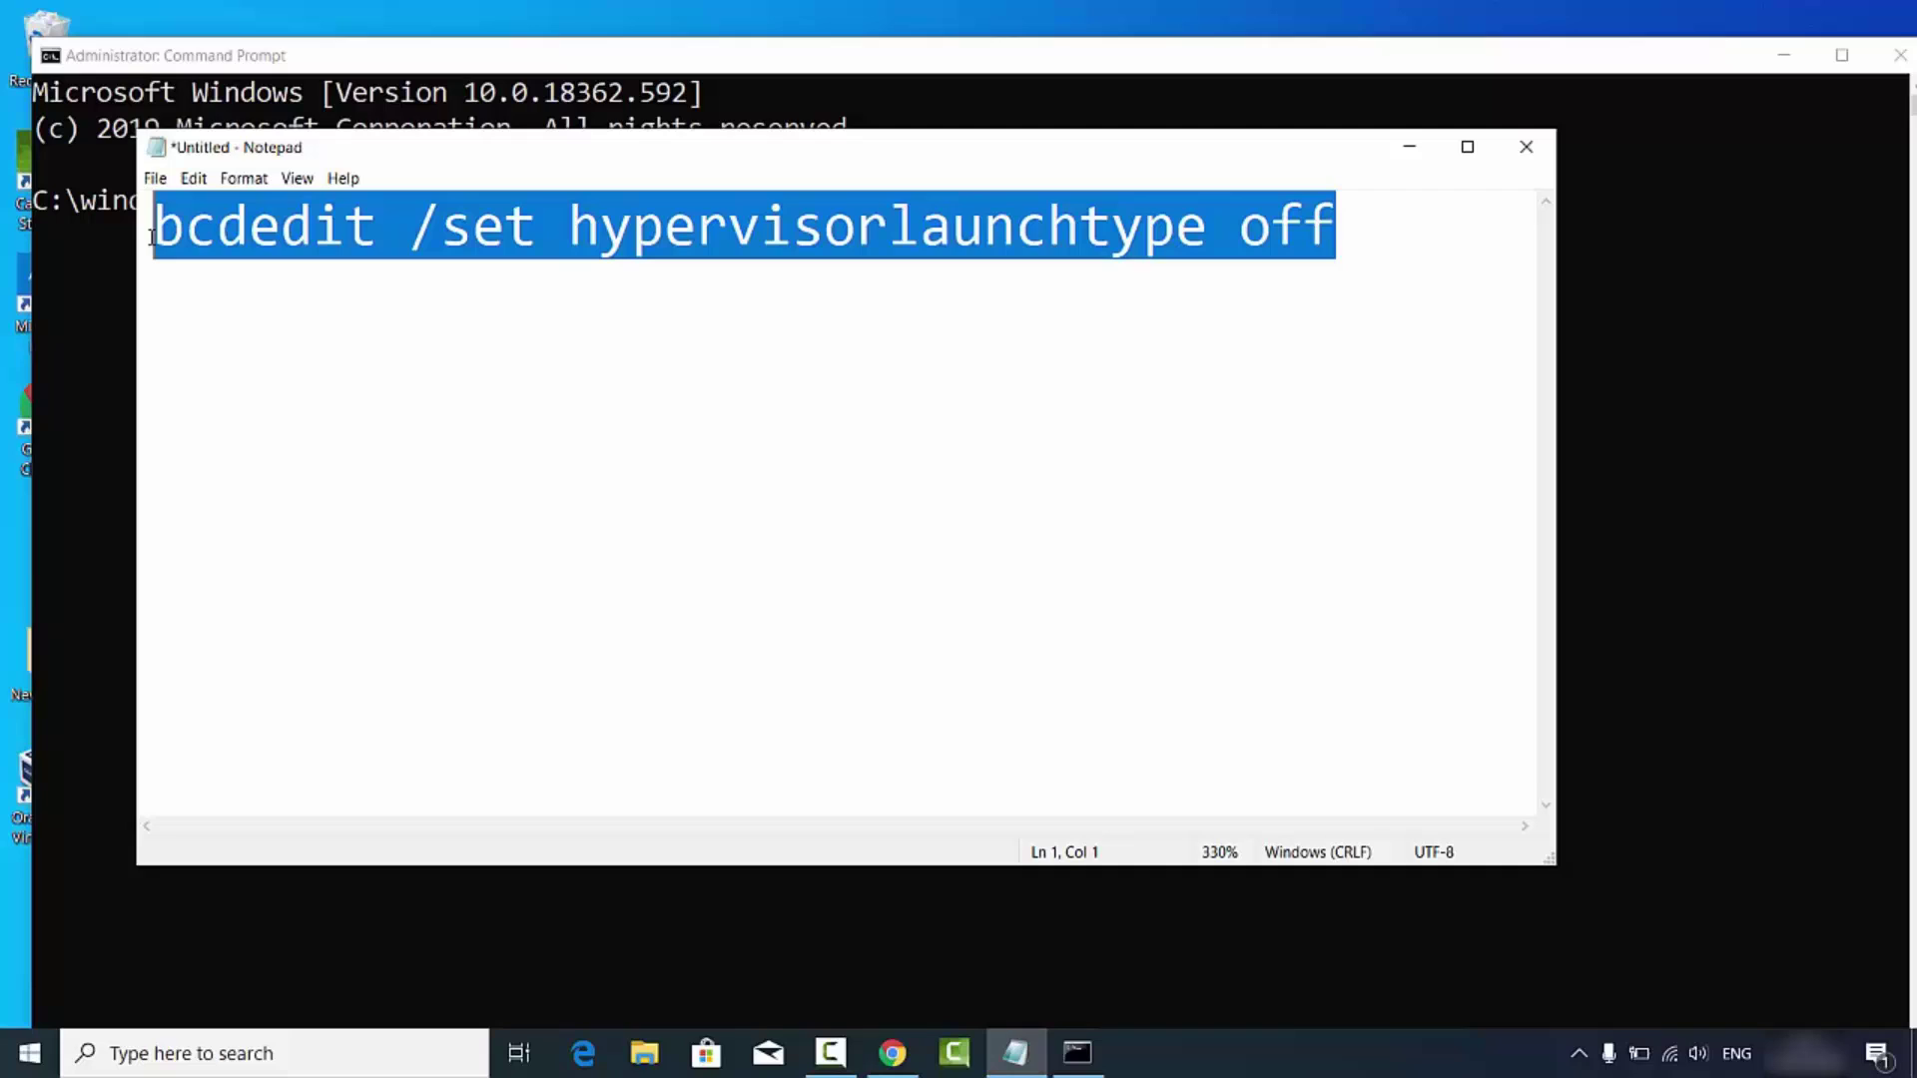
key(ctrl+c)
click(1657, 302)
key(ctrl+v)
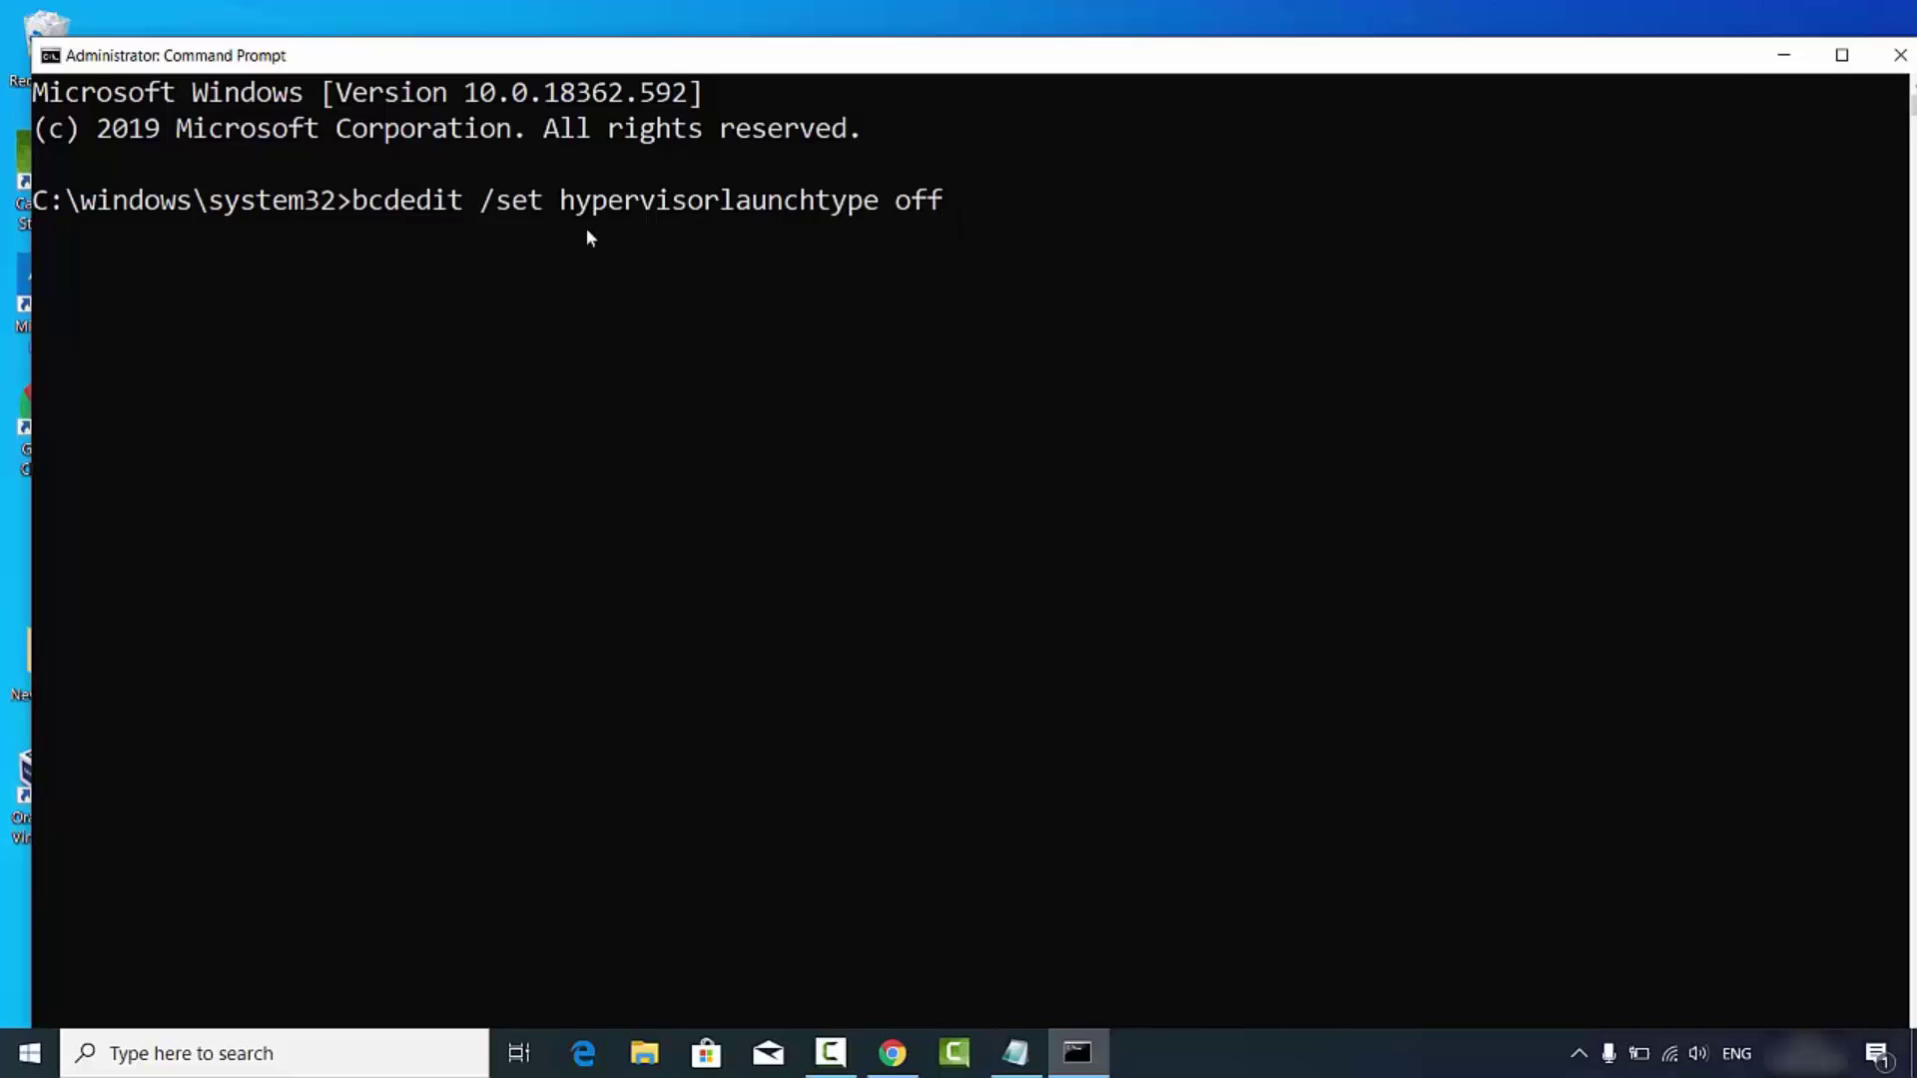
Step: Run 'bcdedit /set hypervisorlaunchtype off', confirm it succeeds, and close Command Prompt
click(710, 240)
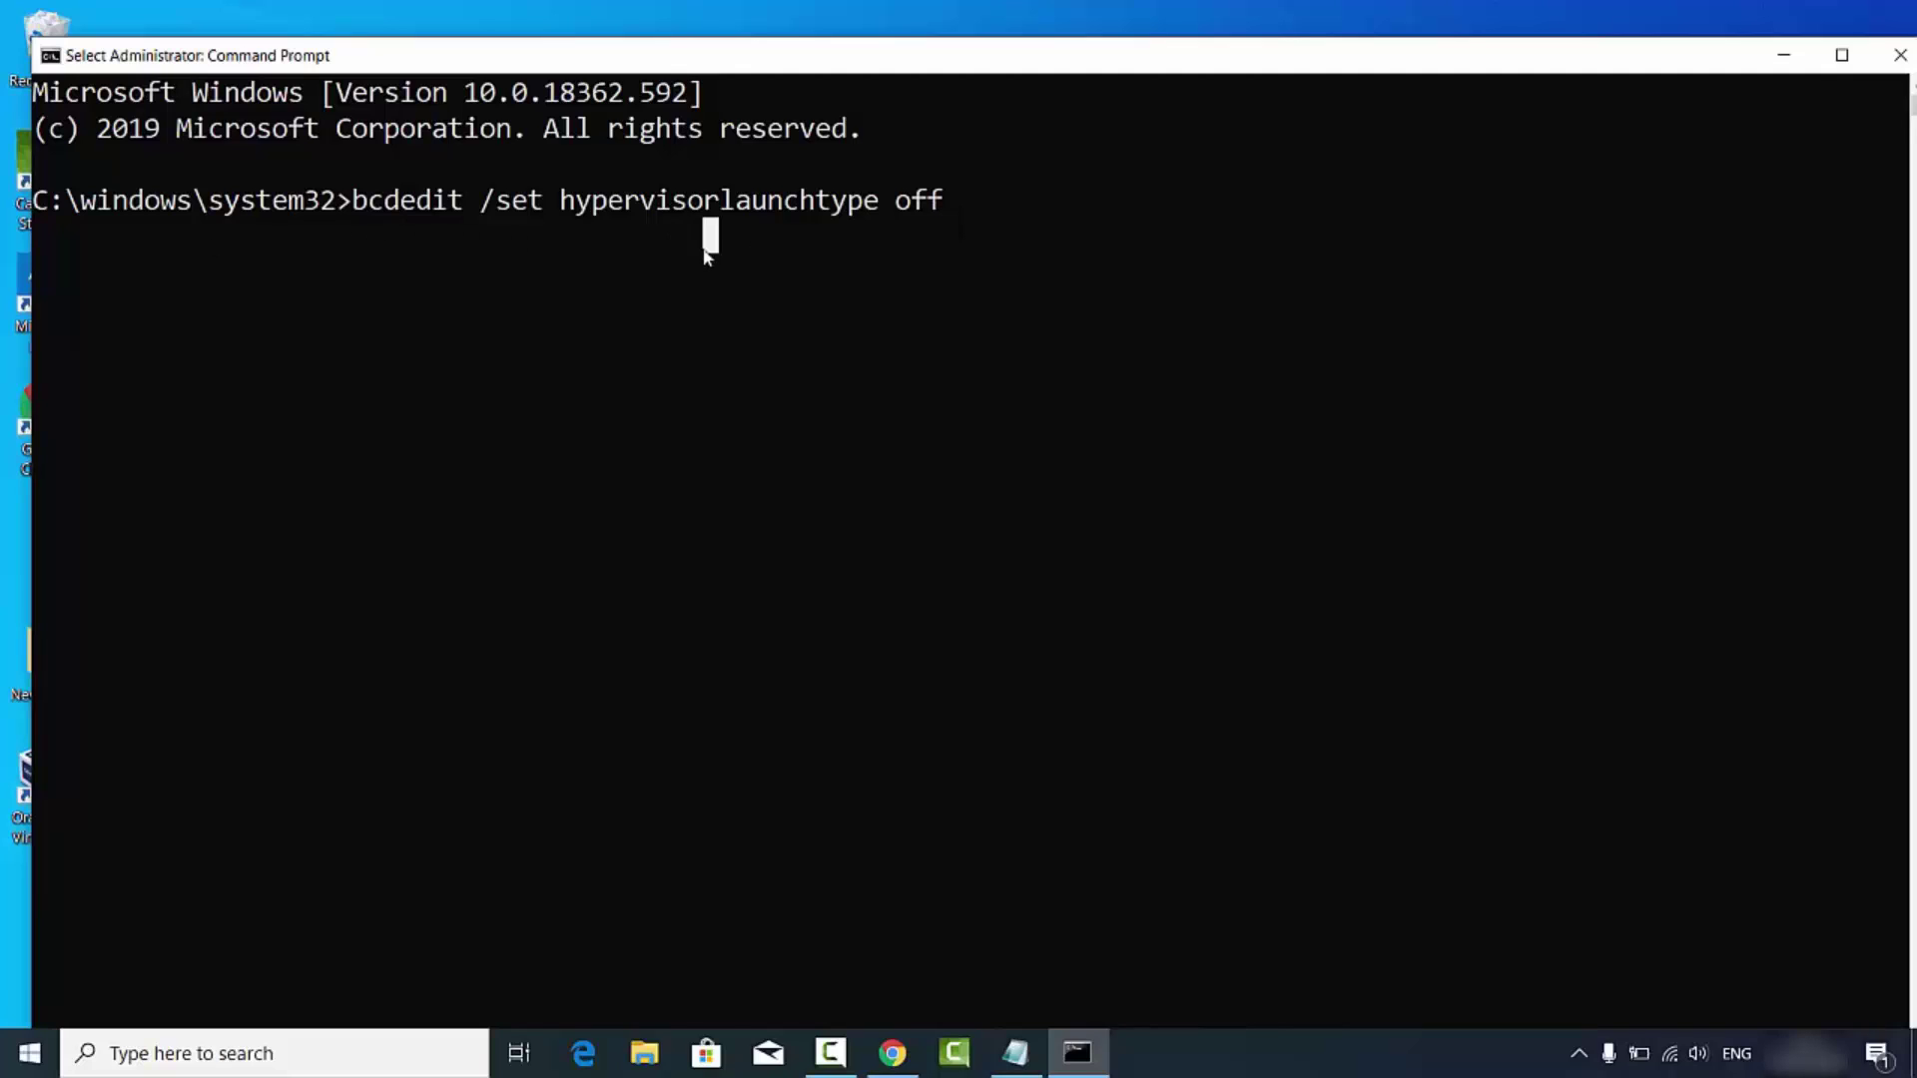
click(992, 207)
key(Return)
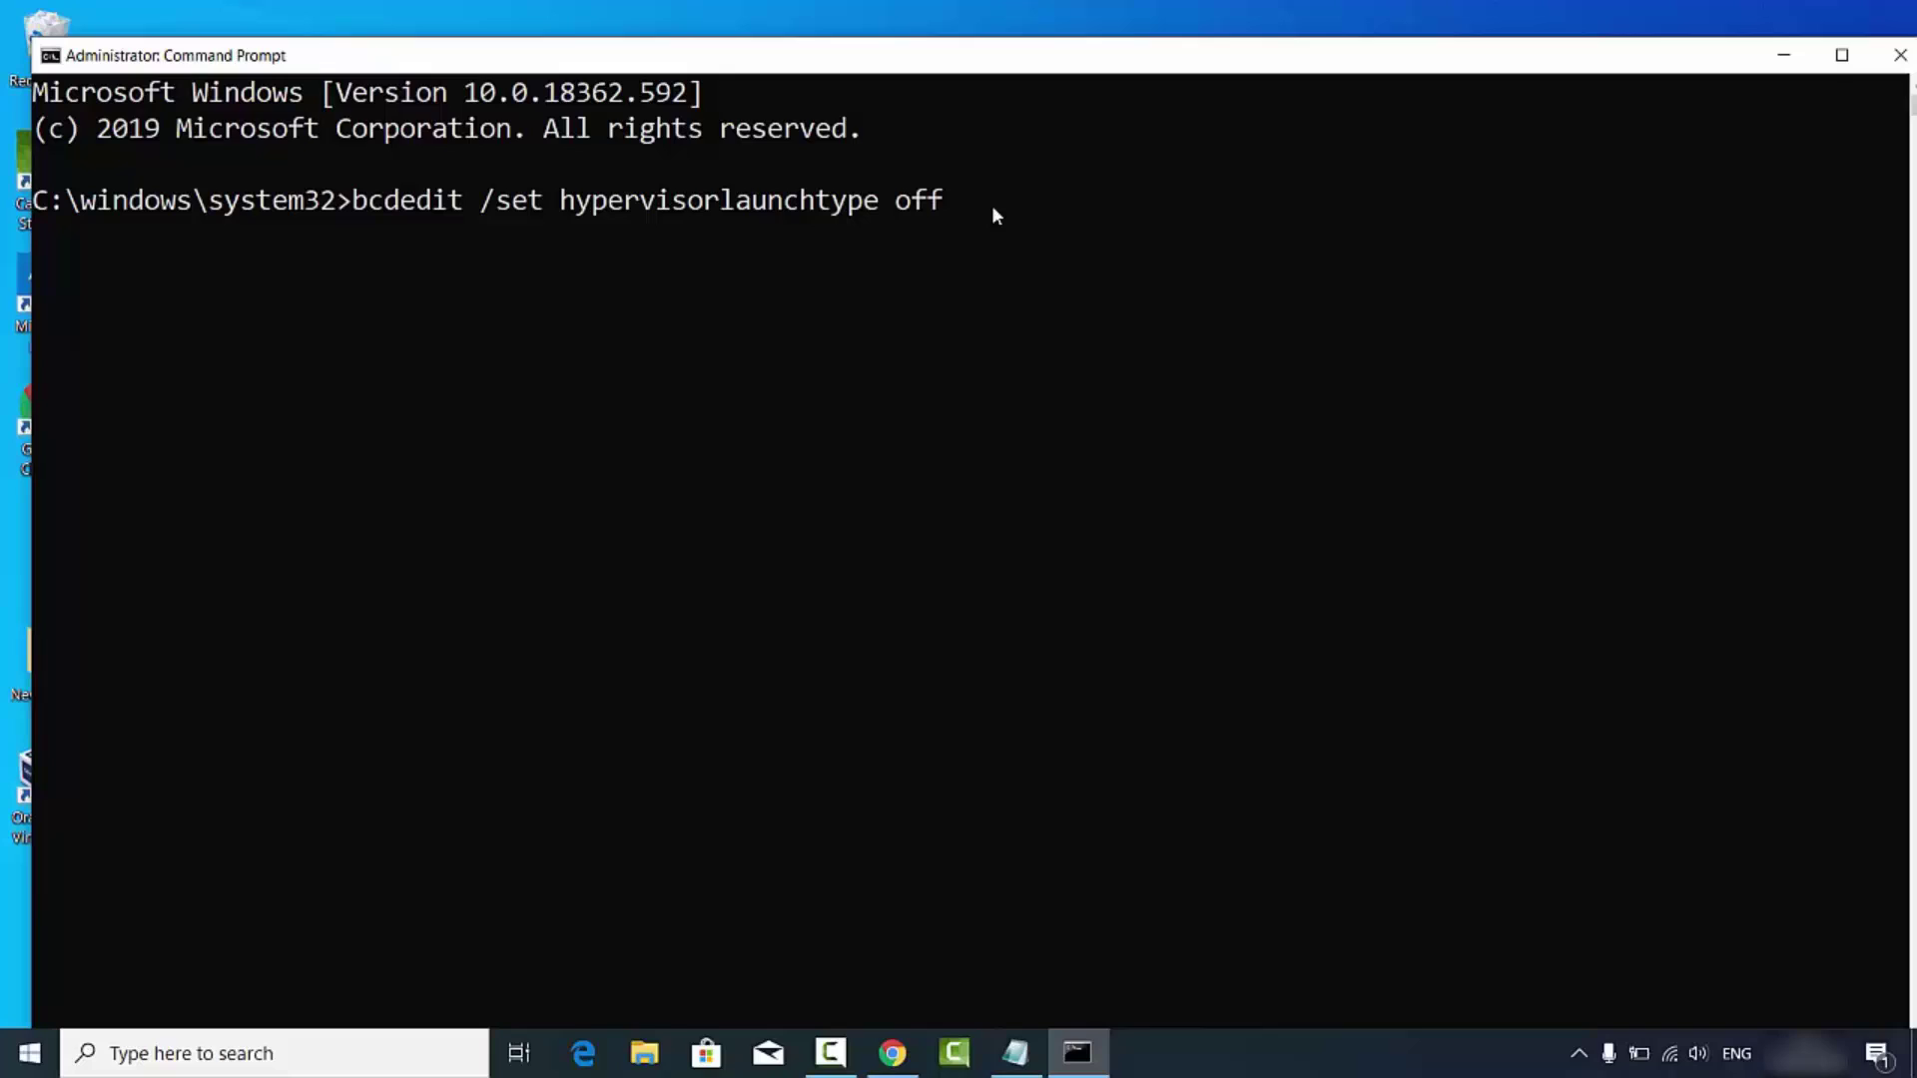
key(Return)
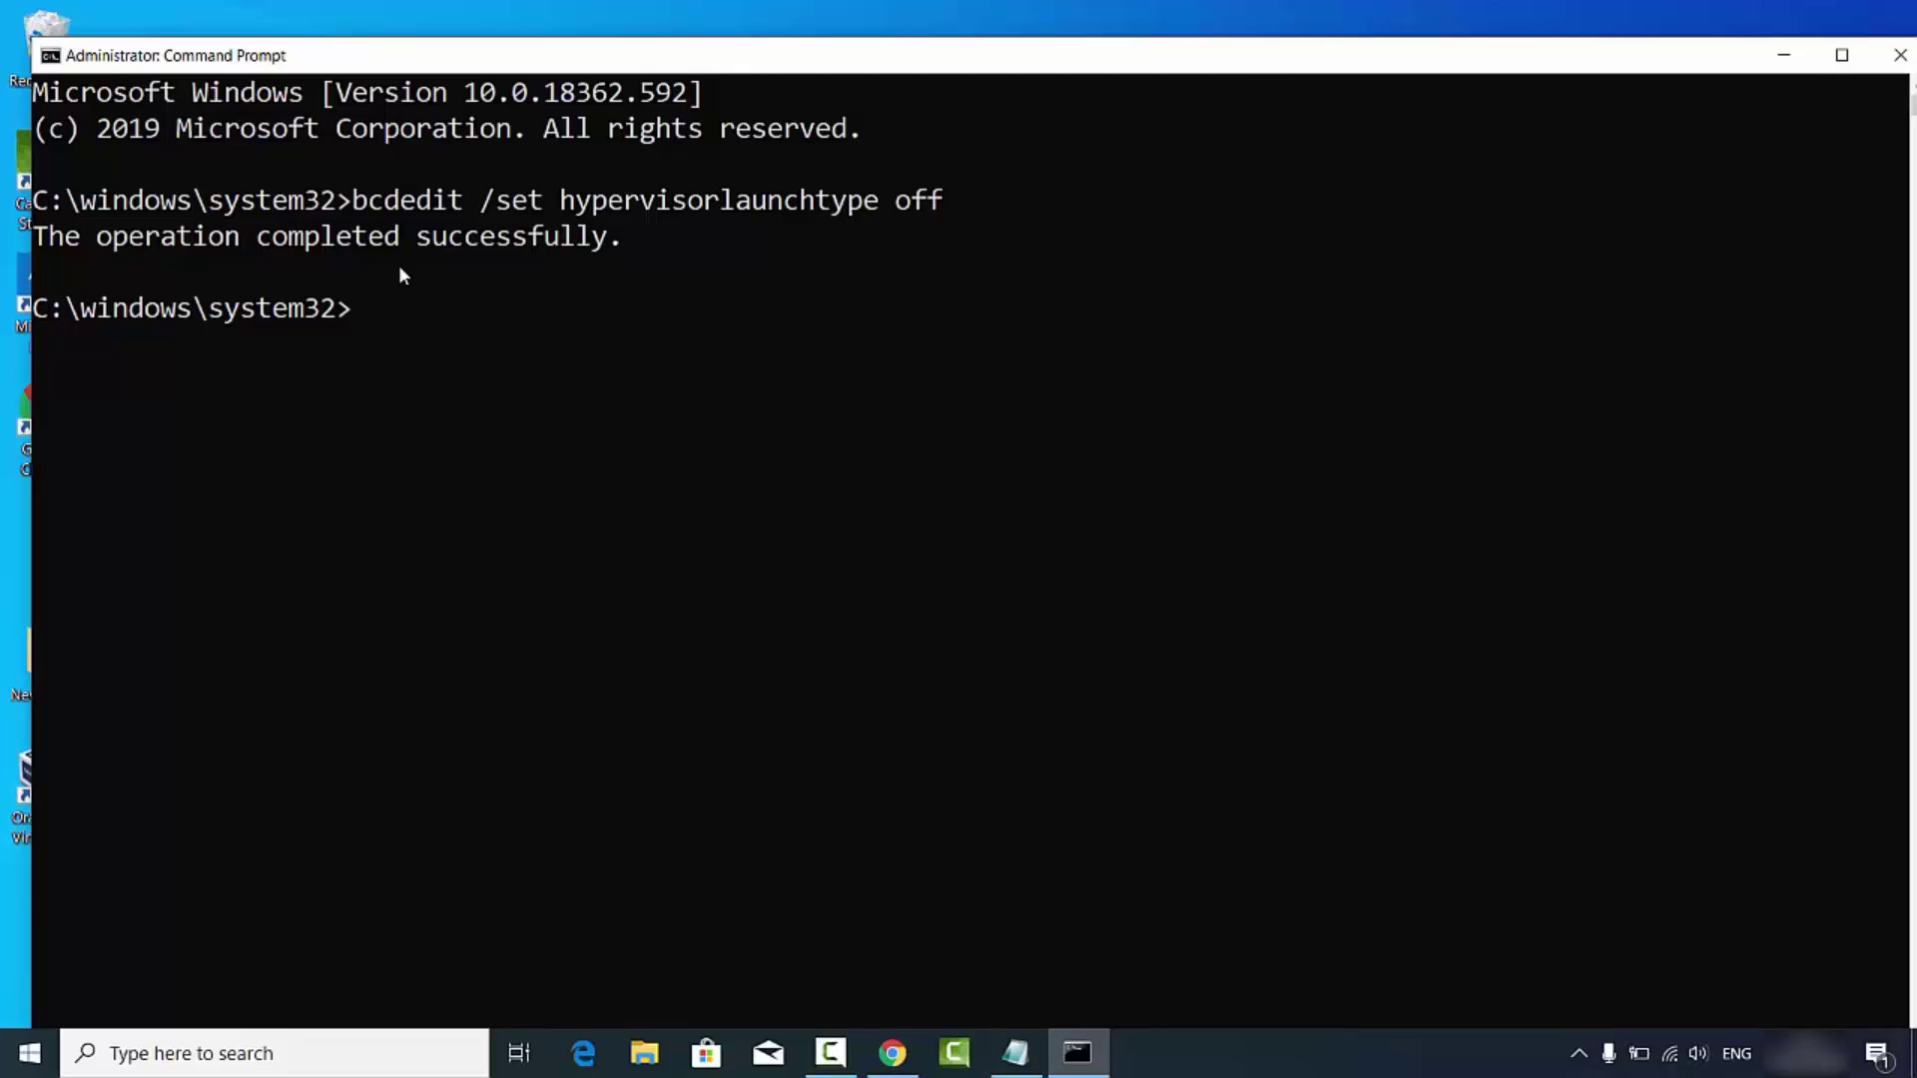
click(1890, 60)
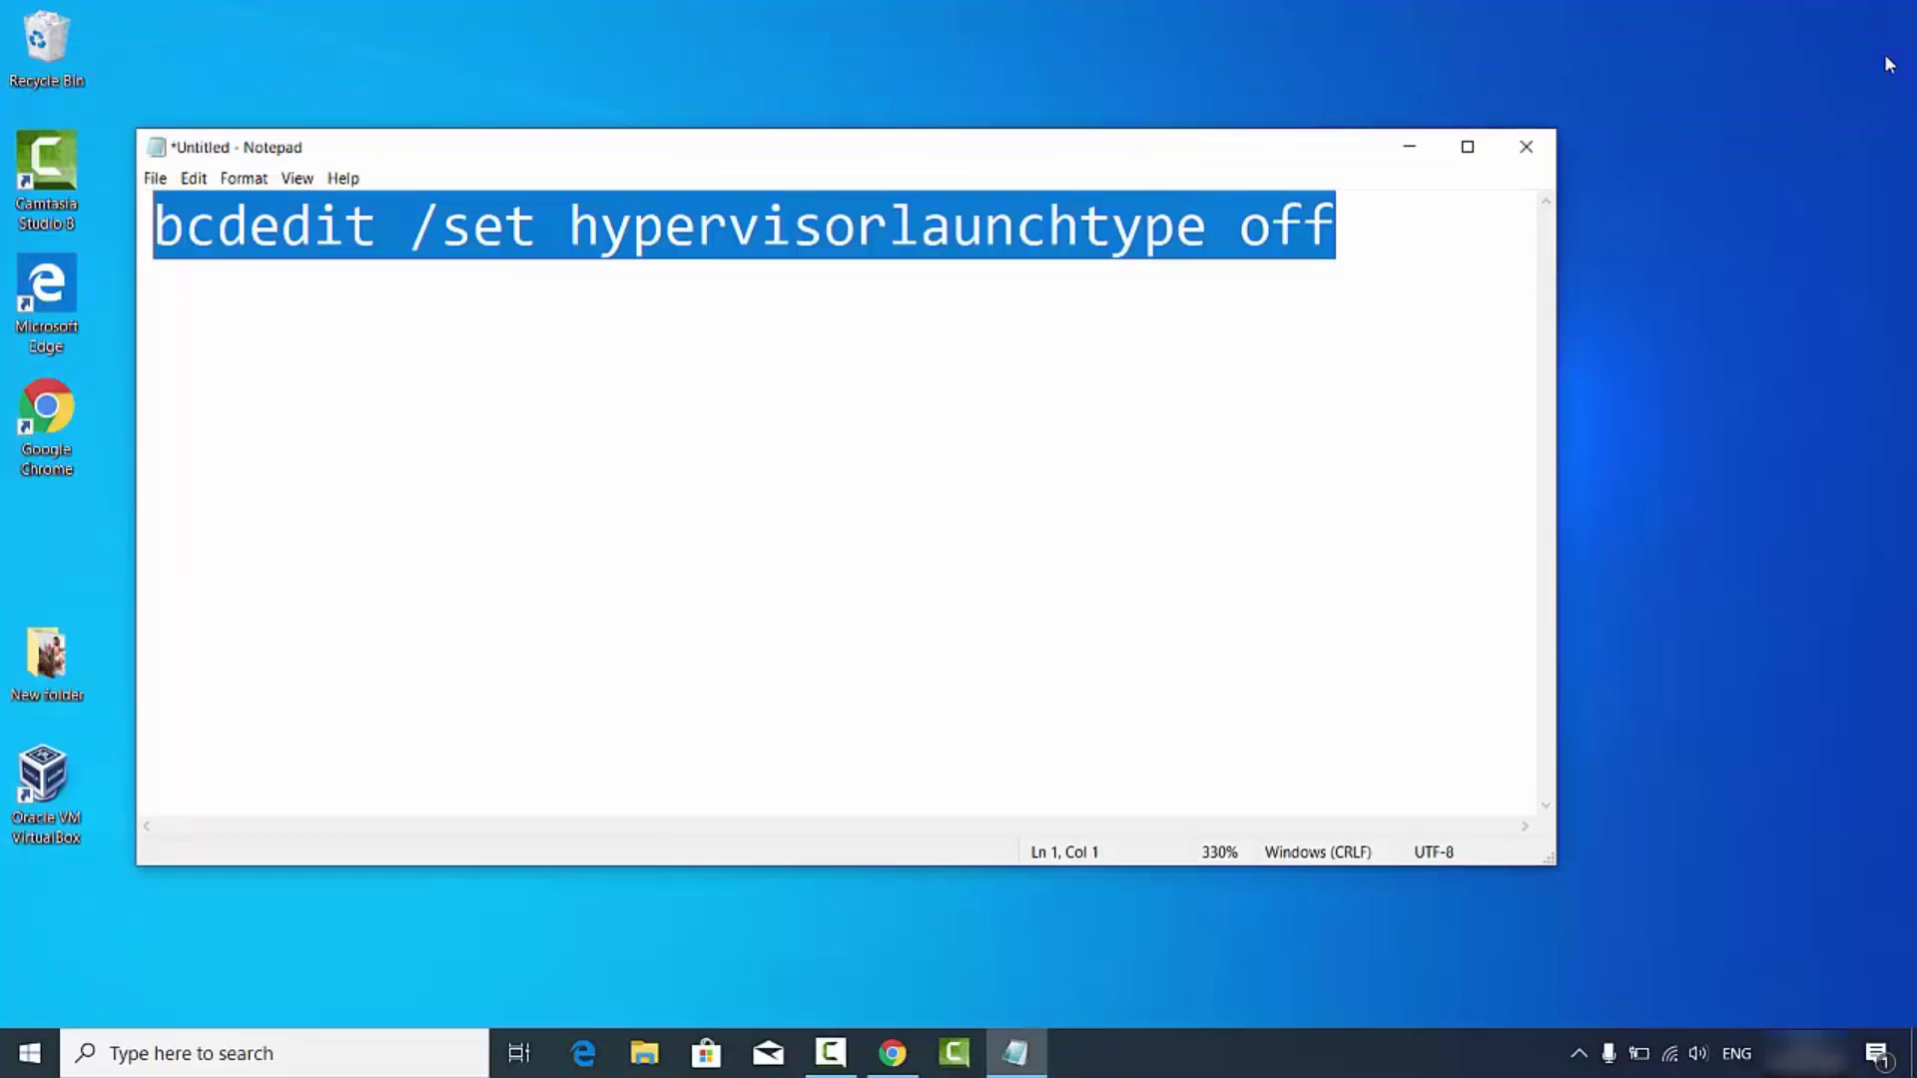
Step: Minimize Notepad and choose Restart from the Start menu power options
click(1409, 146)
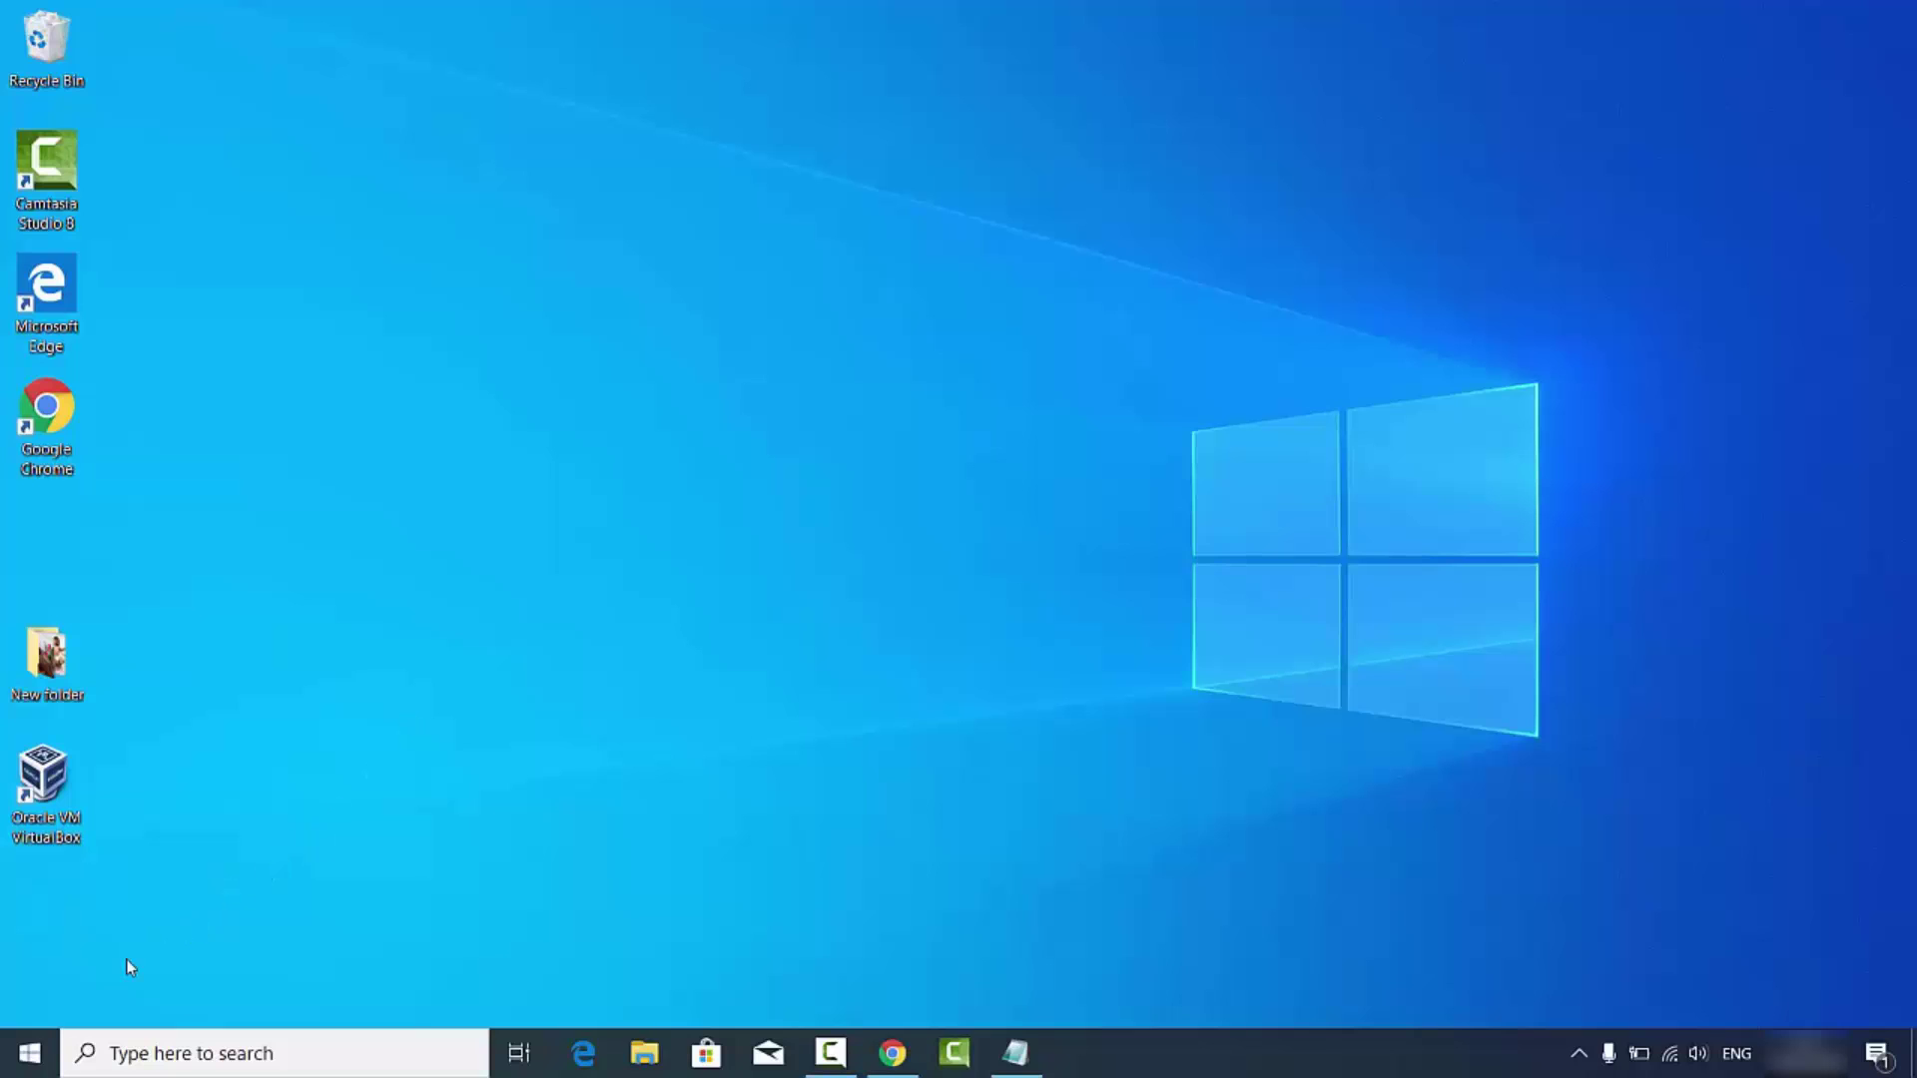
click(34, 1051)
click(30, 998)
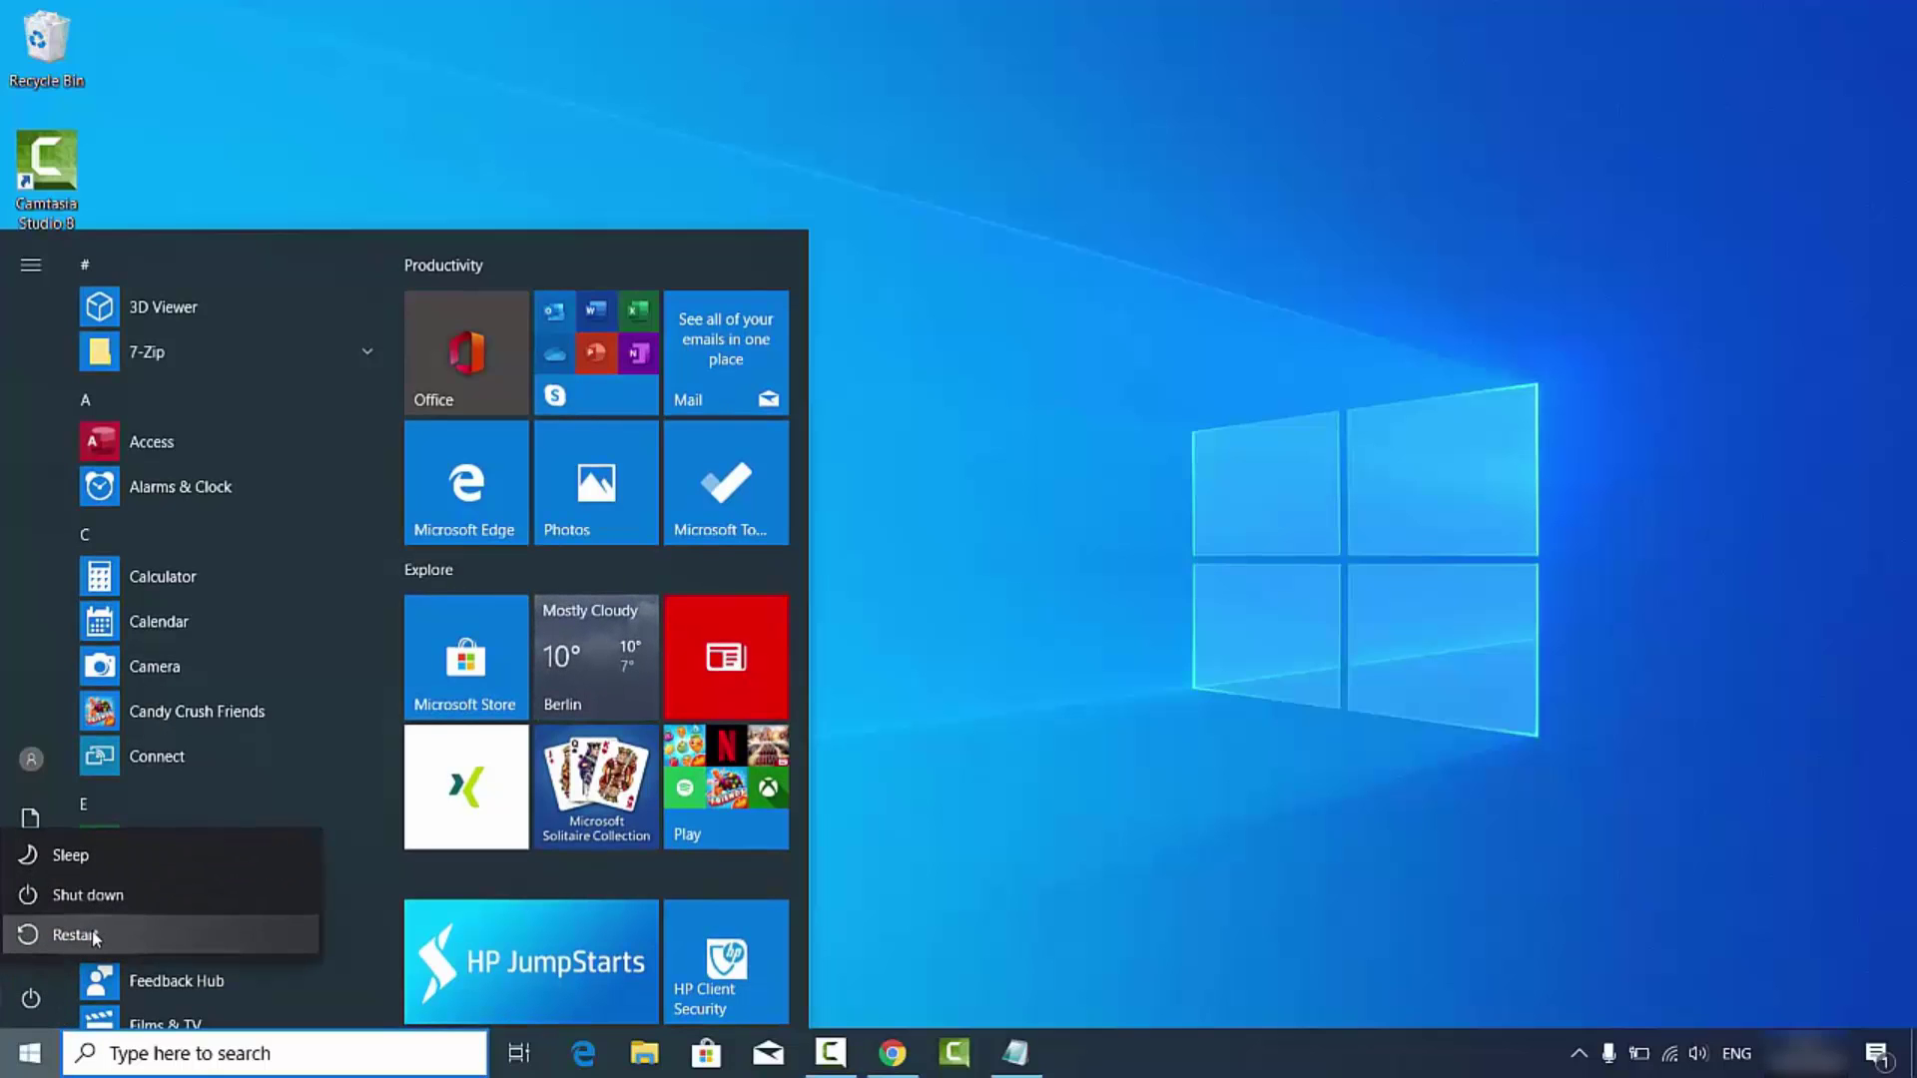
click(1090, 930)
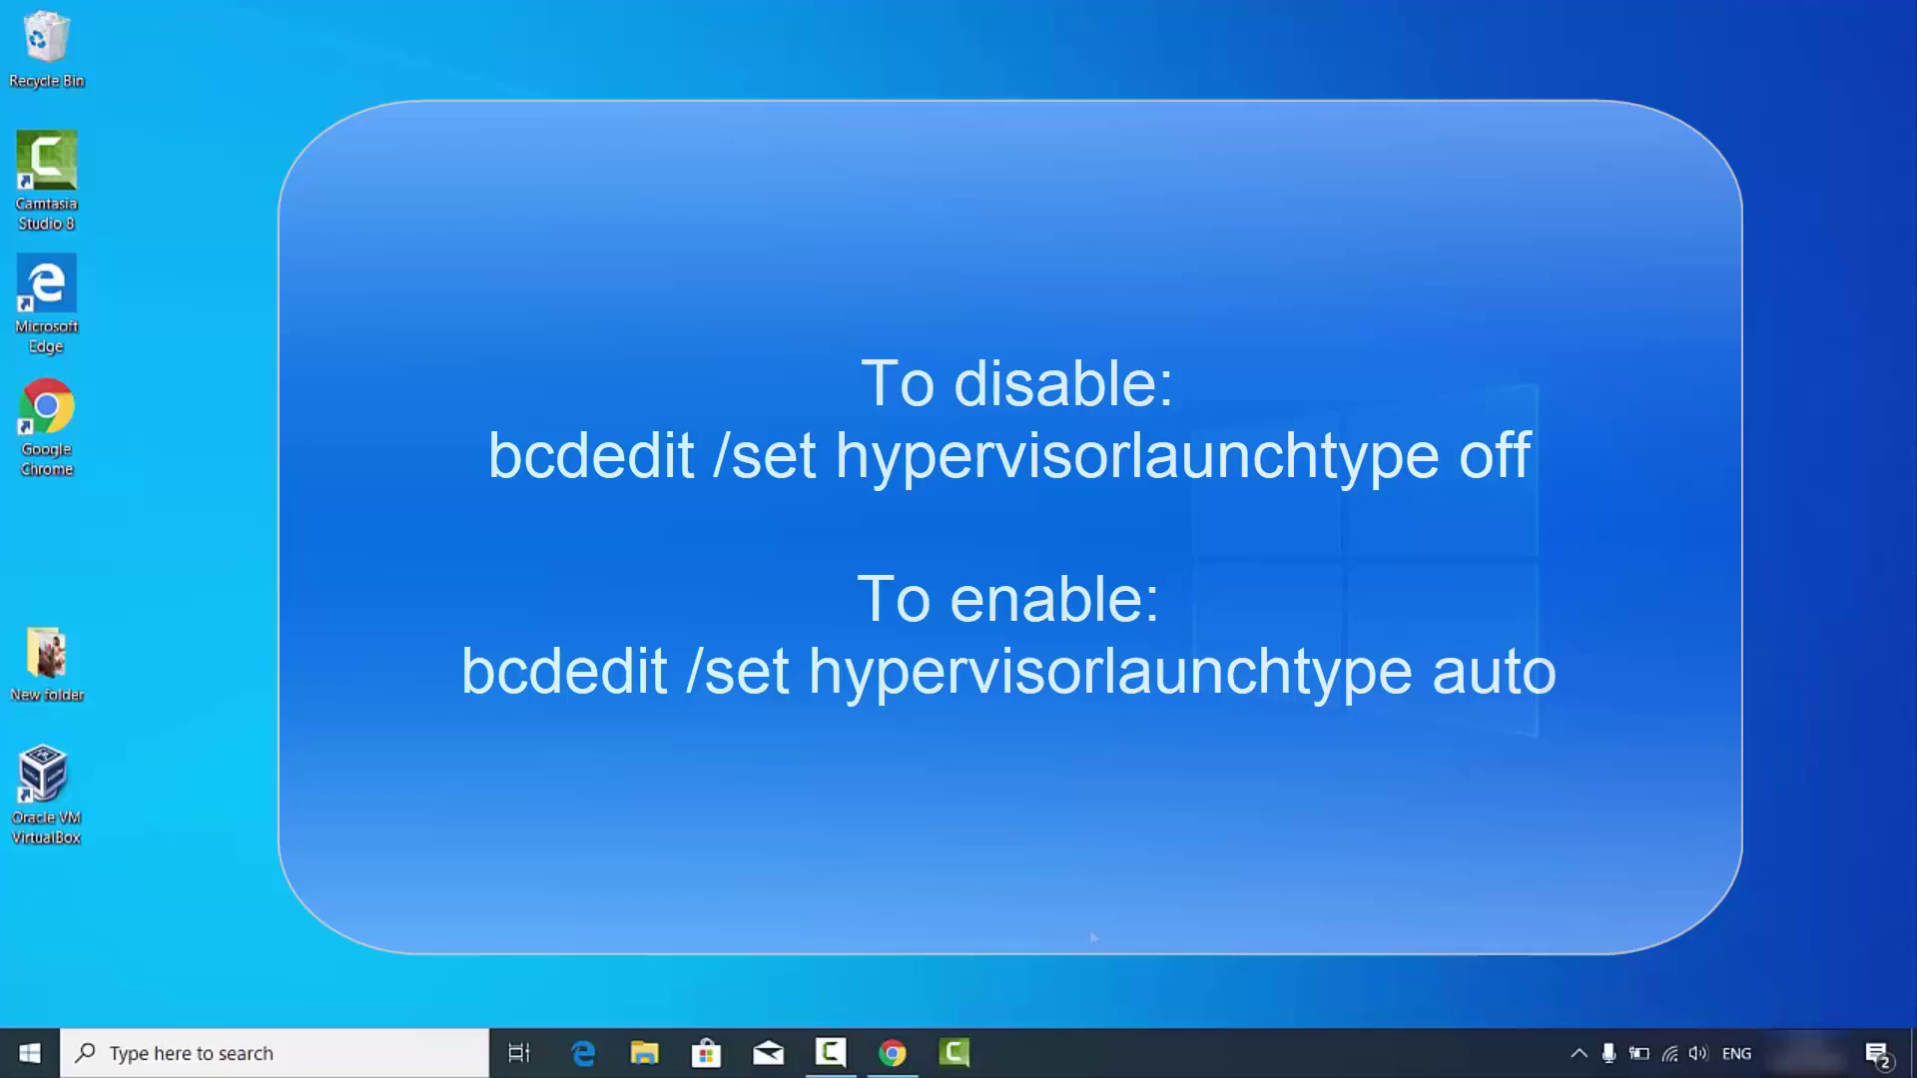